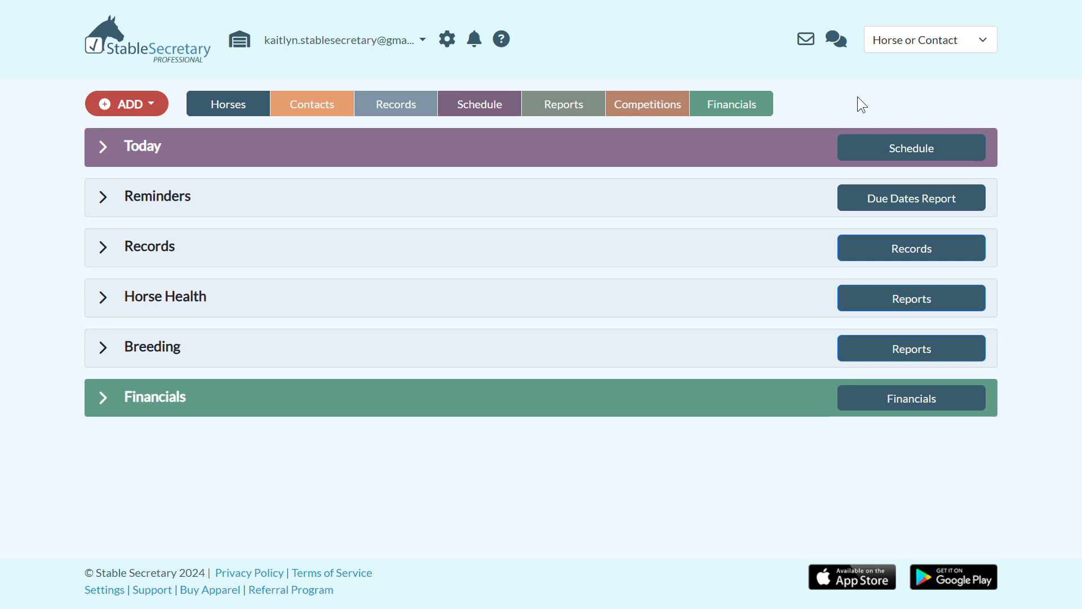
Open the page for adding and managing recurring records
{"action": "left_click", "coordinate": [142, 111]}
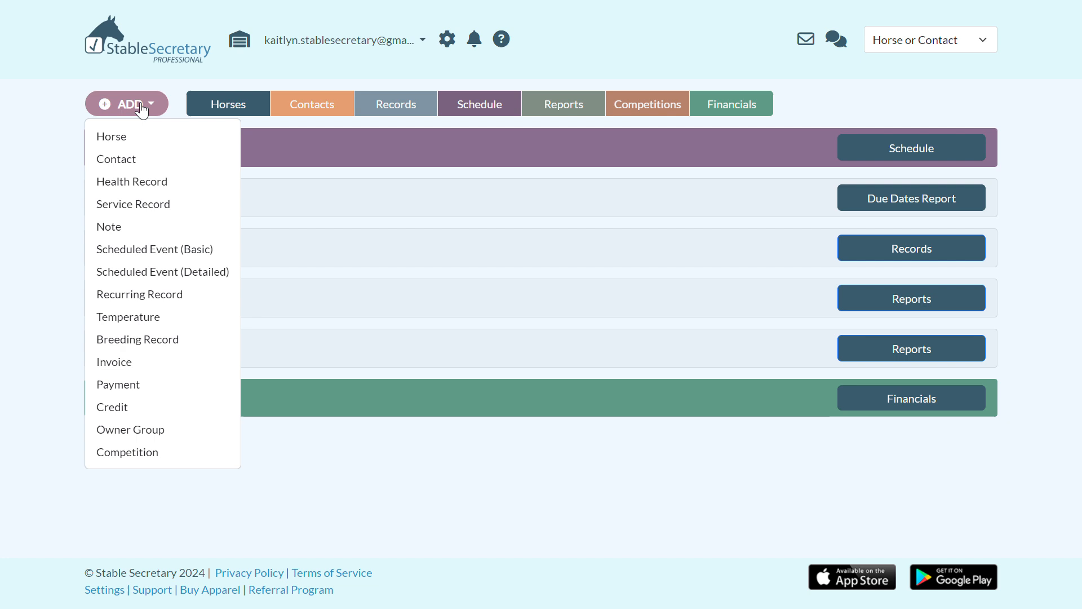
{"action": "left_click", "coordinate": [152, 295]}
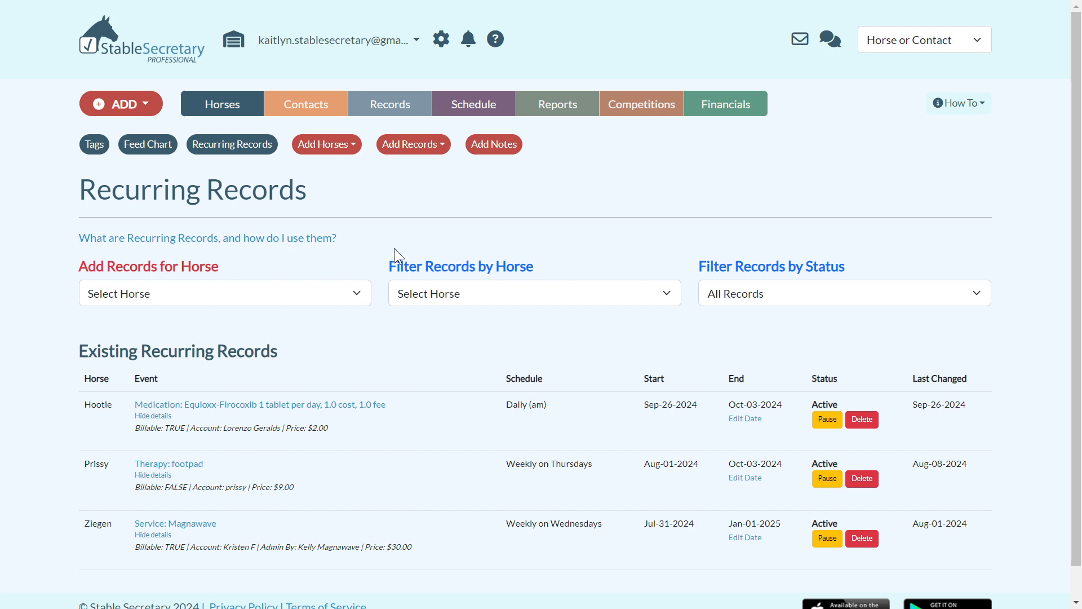
Pause Hootie's Equioxx-Firocoxib recurring medication record and reactivate it
{"action": "scroll", "coordinate": [395, 250], "scroll_direction": "down", "scroll_amount": 1}
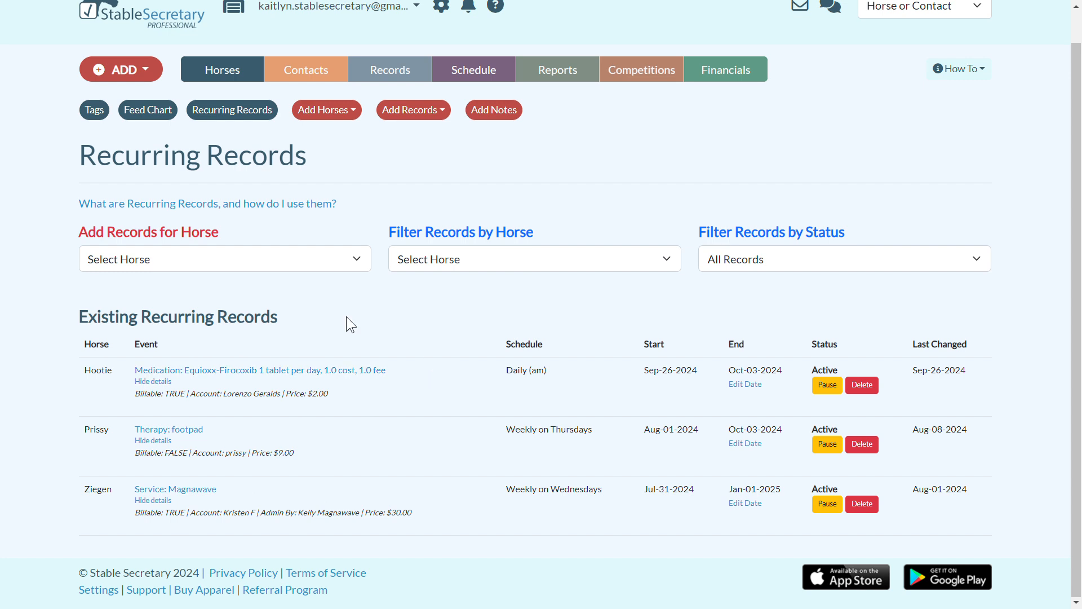
{"action": "left_click", "coordinate": [833, 388]}
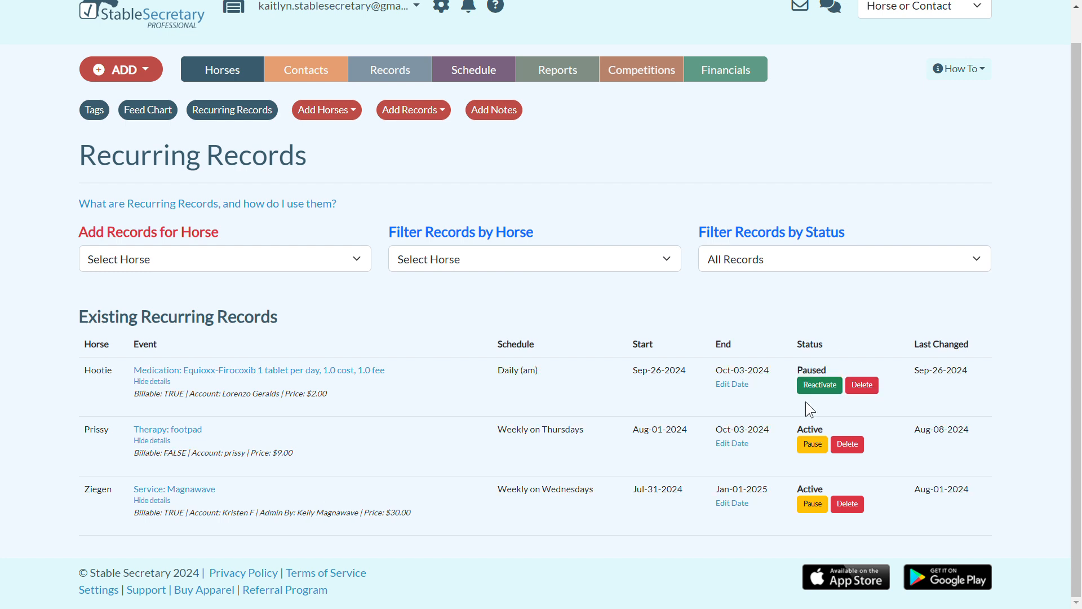
{"action": "left_click", "coordinate": [819, 389]}
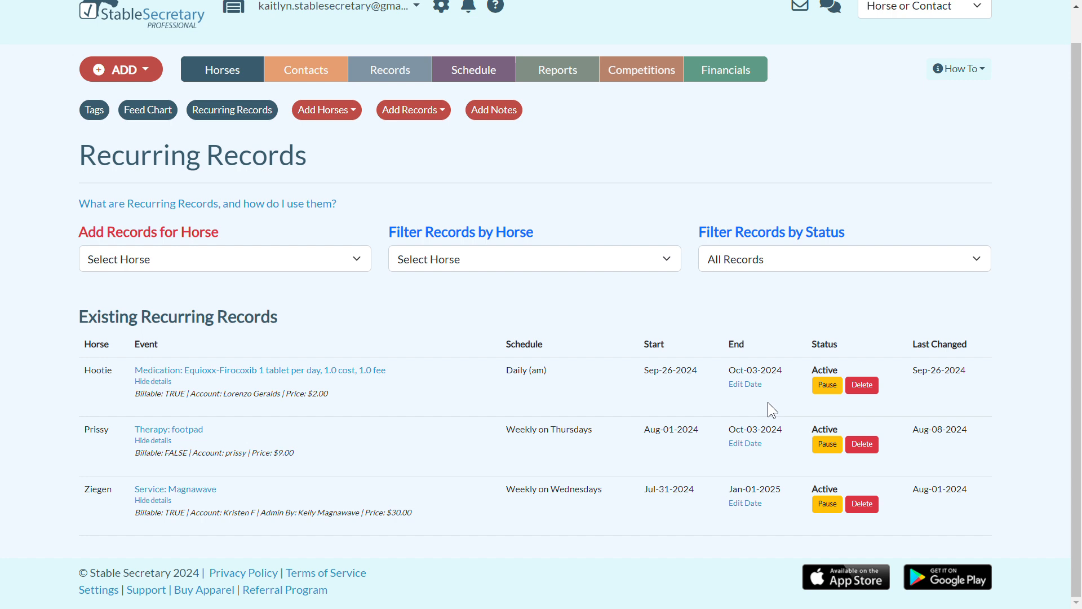
Review the end date settings and generated records of Hootie's recurring medication, and return to managing recurring records
{"action": "left_click", "coordinate": [744, 386]}
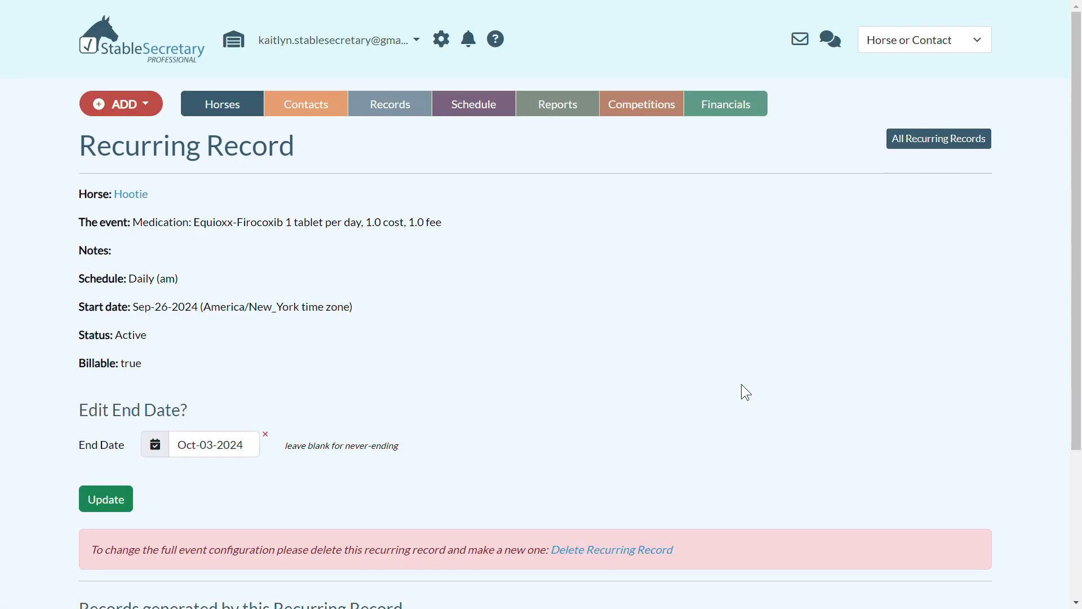
{"action": "scroll", "coordinate": [620, 395], "scroll_direction": "down", "scroll_amount": 2}
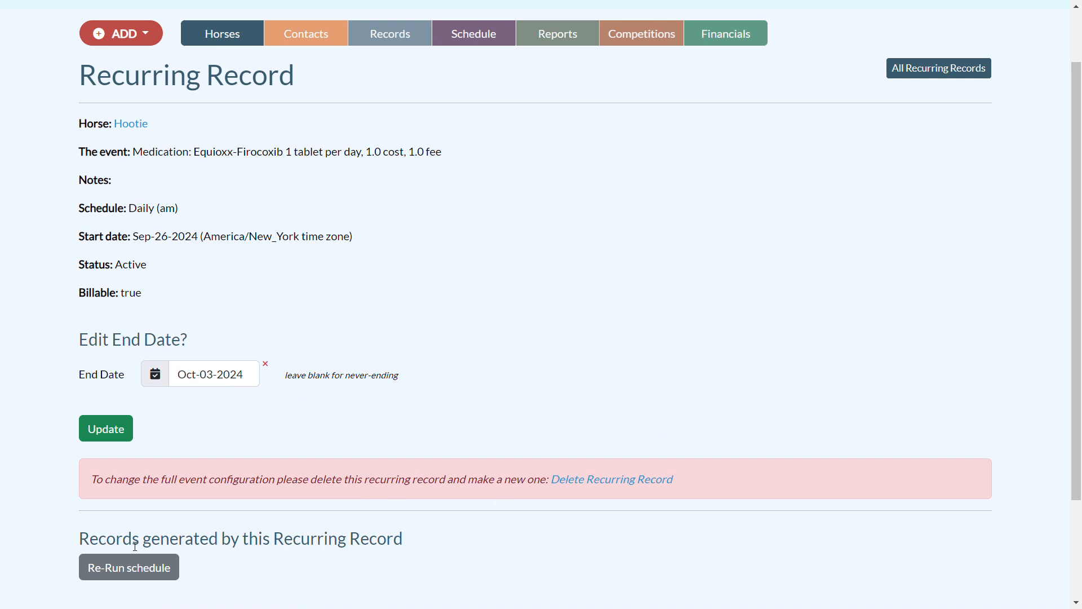
{"action": "scroll", "coordinate": [498, 491], "scroll_direction": "down", "scroll_amount": 3}
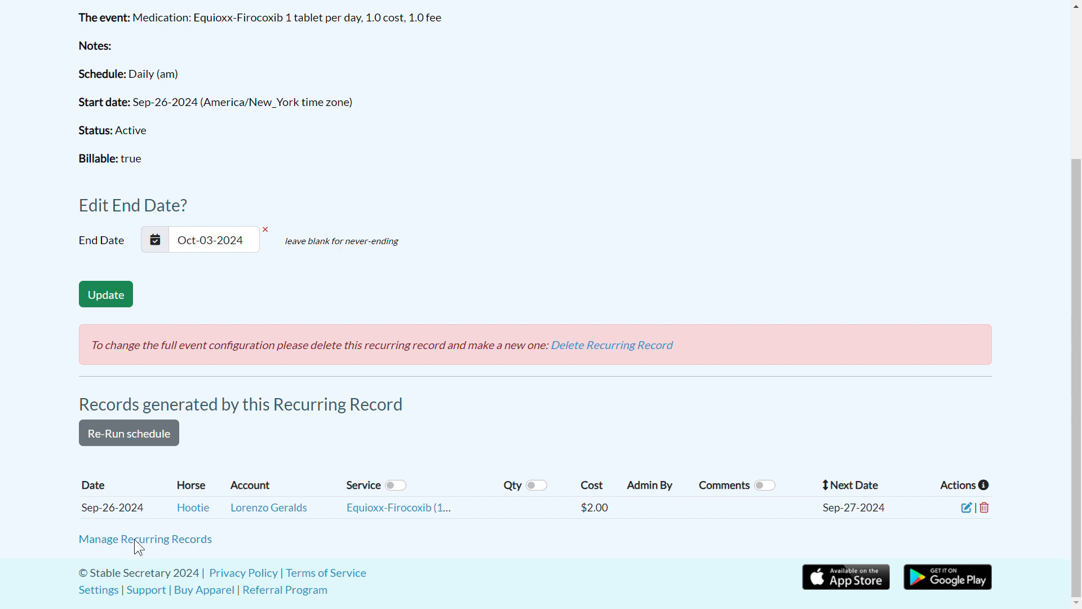
{"action": "left_click", "coordinate": [139, 540]}
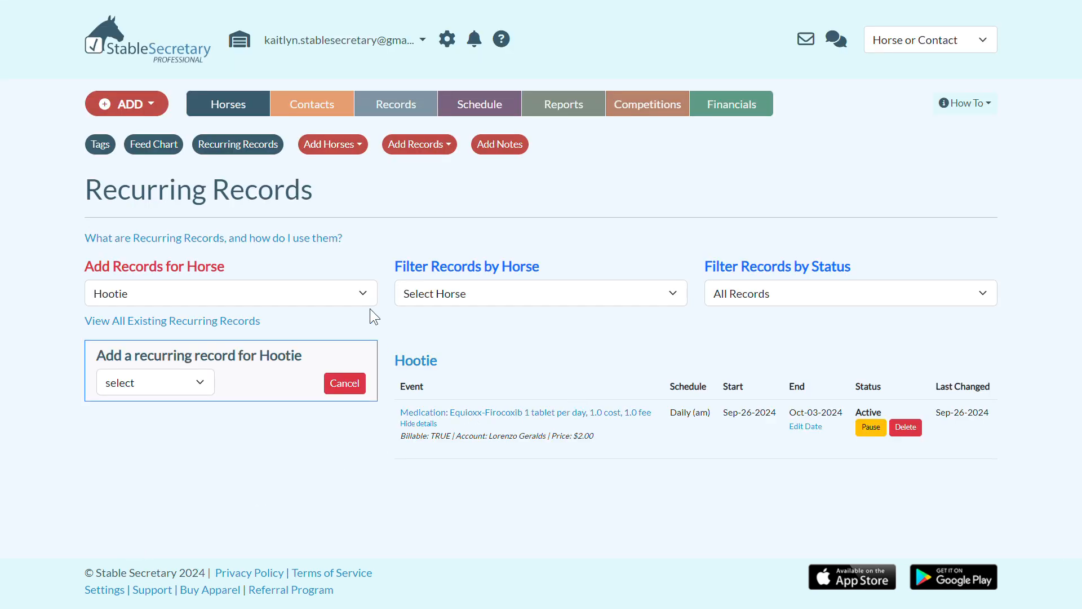
Start a new recurring record of type therapy for the horse Pixie
{"action": "left_click", "coordinate": [357, 292]}
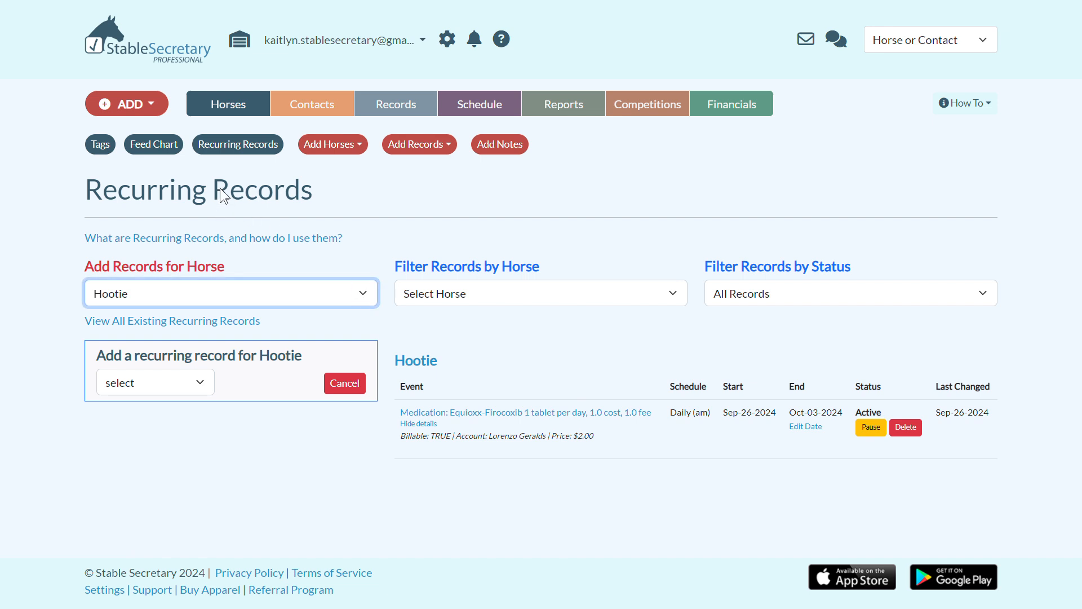
{"action": "left_click", "coordinate": [215, 155]}
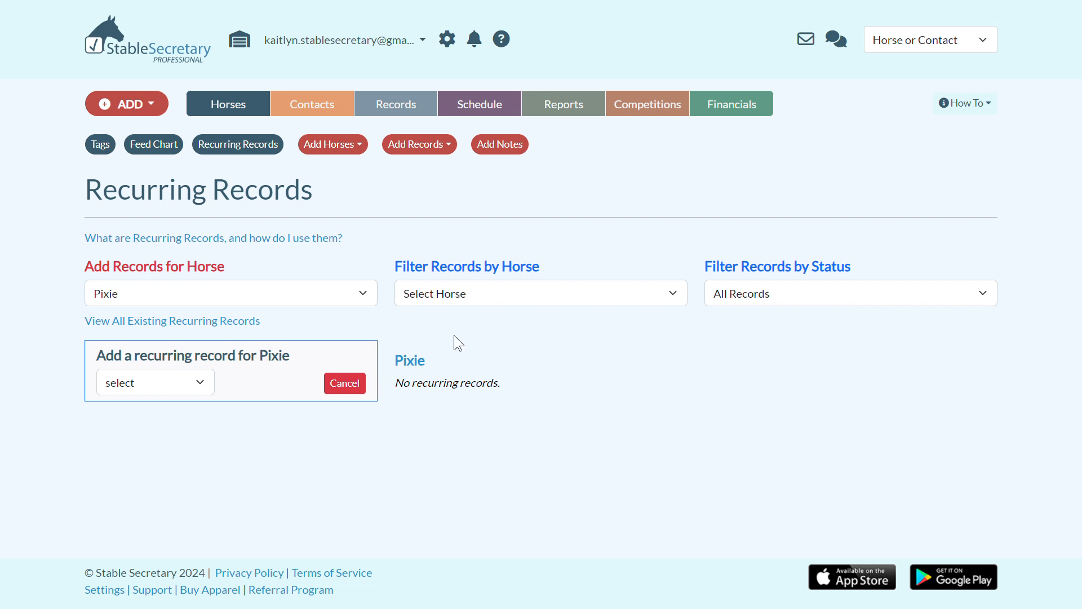
{"action": "left_click", "coordinate": [202, 381]}
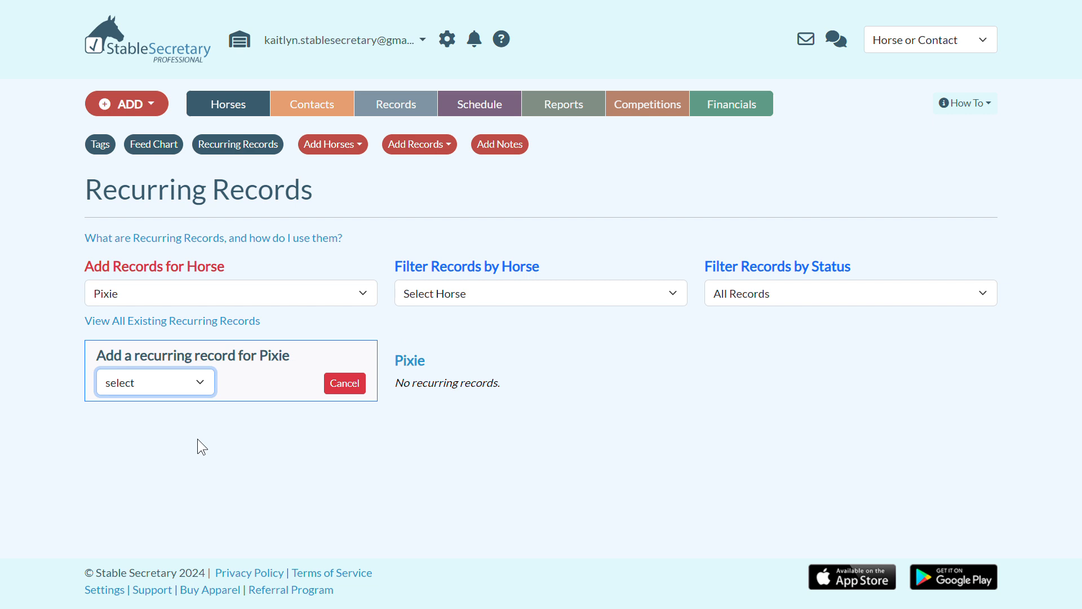
{"action": "left_click", "coordinate": [181, 475]}
{"action": "scroll", "coordinate": [237, 383], "scroll_direction": "down", "scroll_amount": 3}
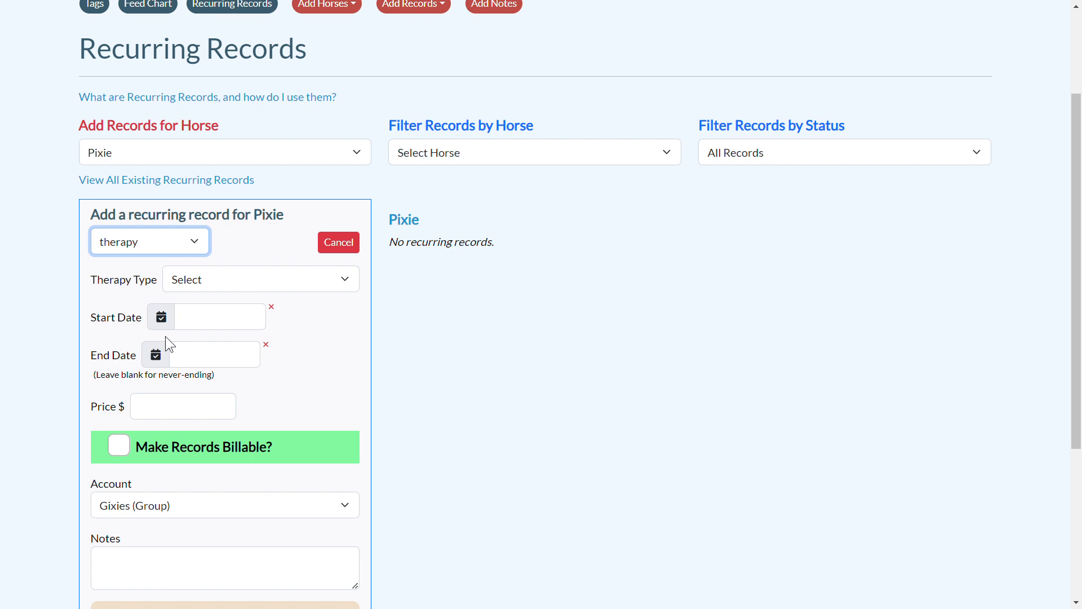
Set the therapy type to massage, with start date Sep-26-2024 and end date Oct-31-2024
{"action": "left_click", "coordinate": [269, 278]}
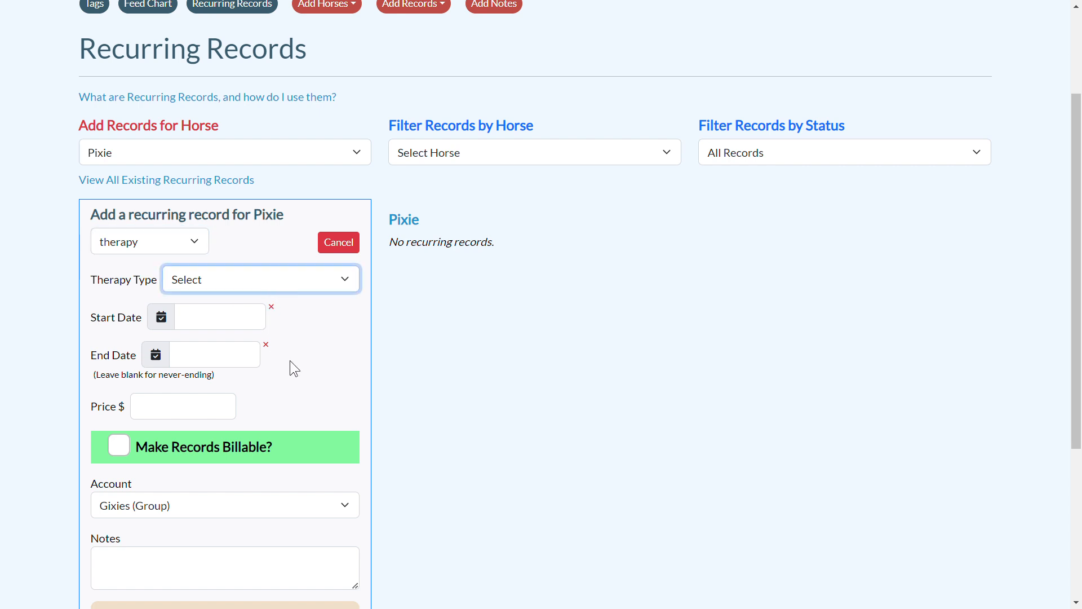
{"action": "left_click", "coordinate": [273, 470]}
{"action": "left_click", "coordinate": [201, 324]}
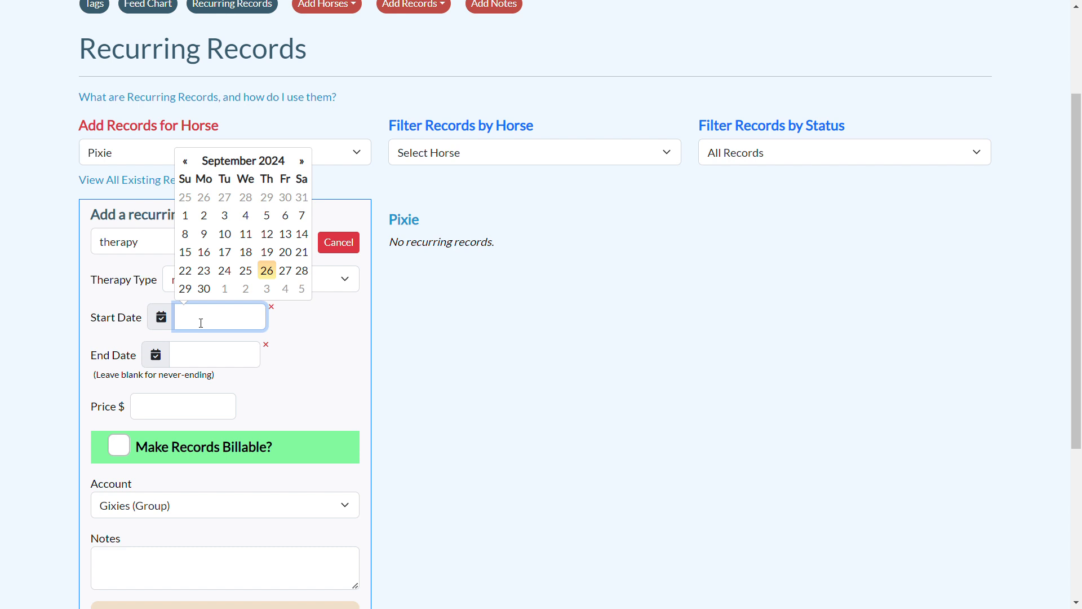
{"action": "left_click", "coordinate": [265, 272]}
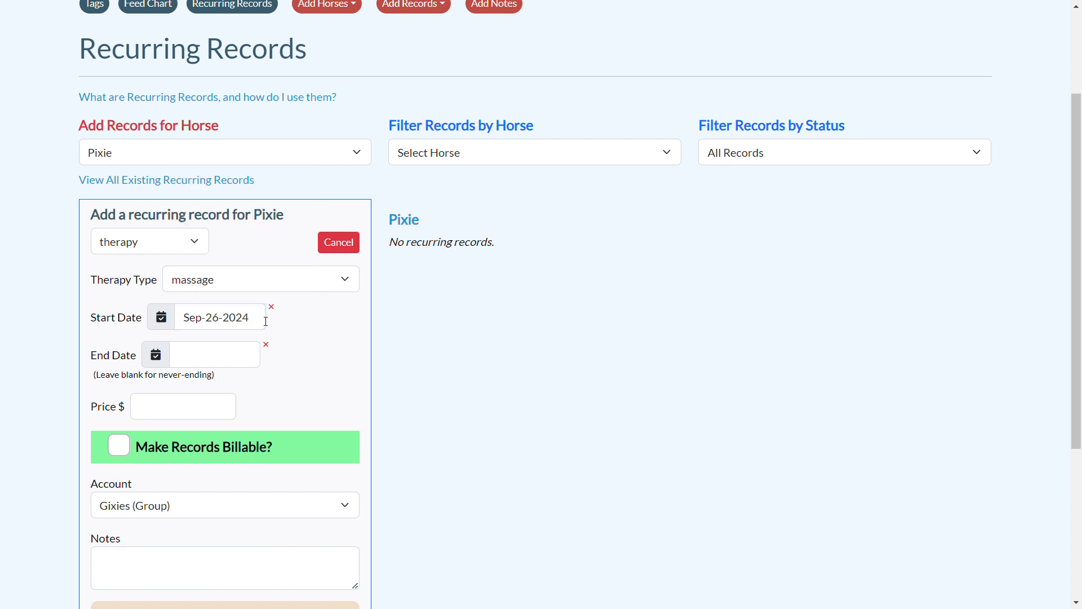
{"action": "left_click", "coordinate": [250, 364]}
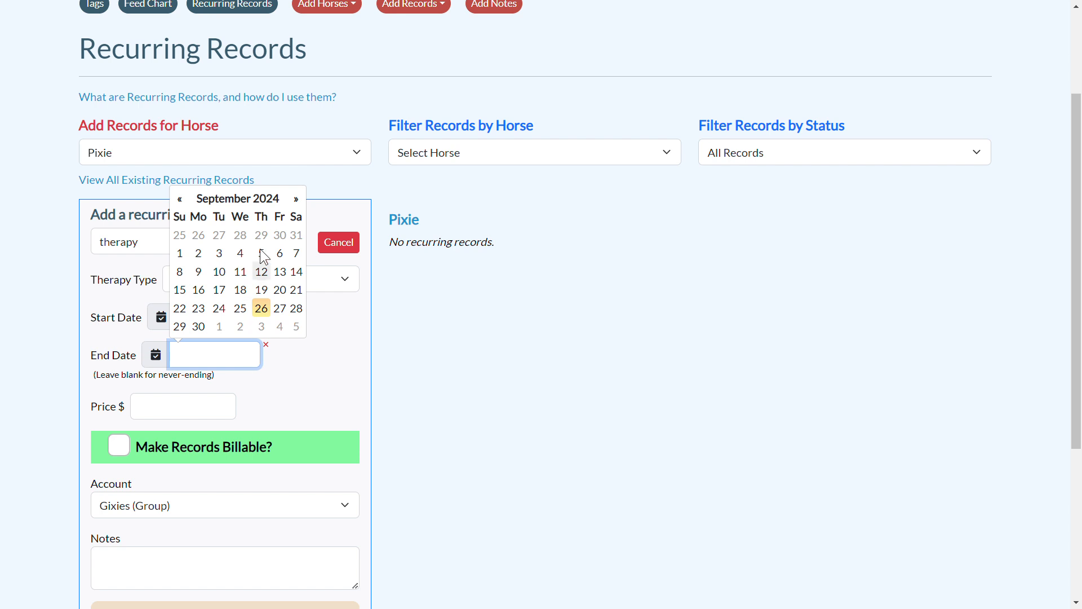
{"action": "left_click", "coordinate": [296, 199]}
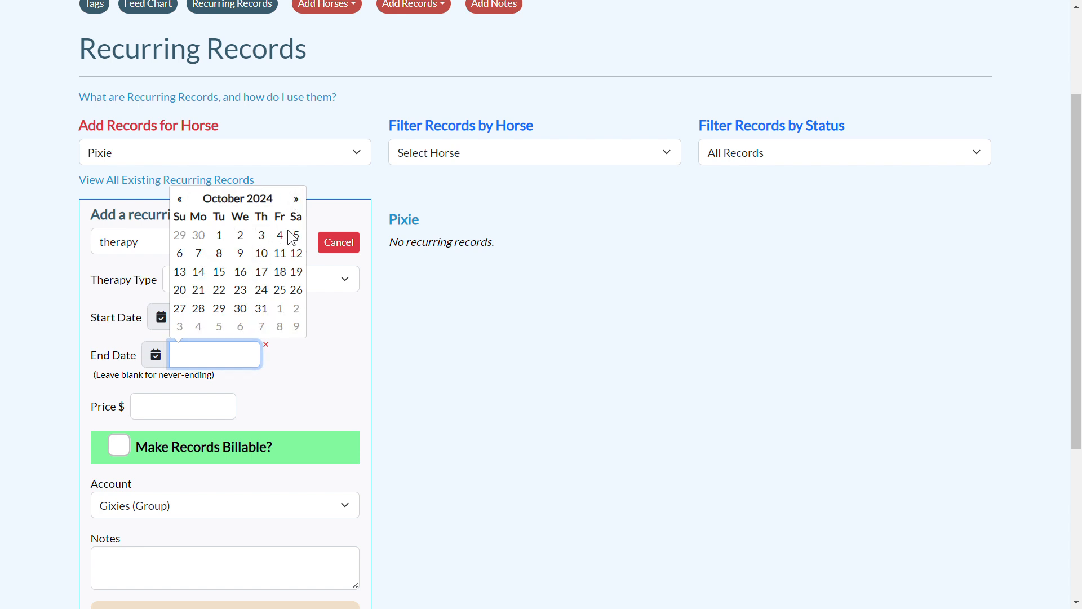
{"action": "left_click", "coordinate": [267, 302]}
Set the massage price to $1.00 and make the records billable
{"action": "left_click", "coordinate": [213, 415]}
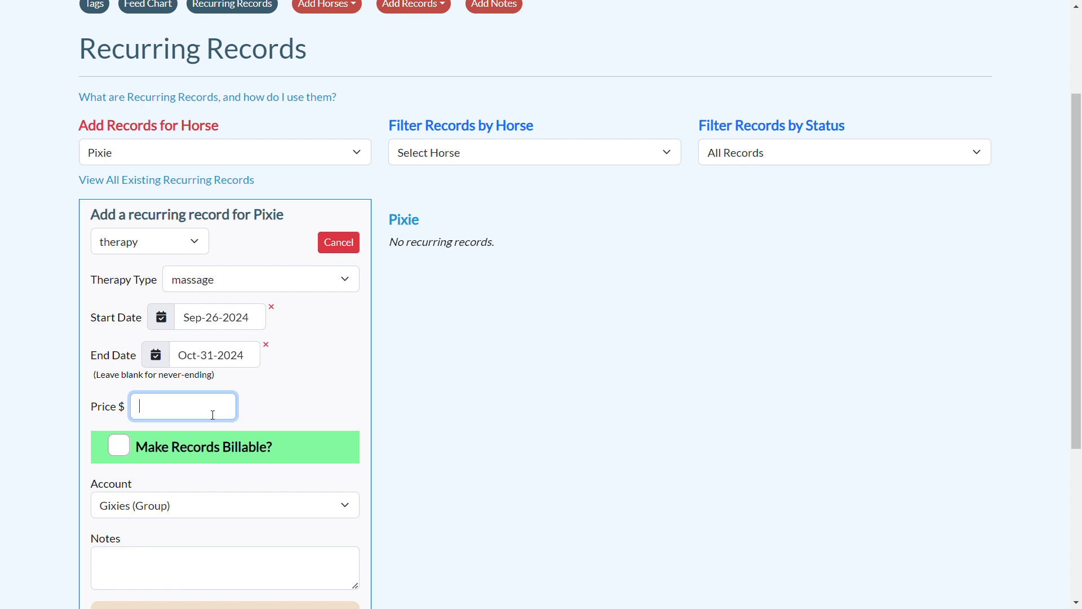
{"action": "type", "text": "1.00"}
{"action": "left_click", "coordinate": [283, 383]}
Show the multiple-times-per-day options and choose a custom schedule as the recurrence pattern
{"action": "scroll", "coordinate": [283, 383], "scroll_direction": "down", "scroll_amount": 3}
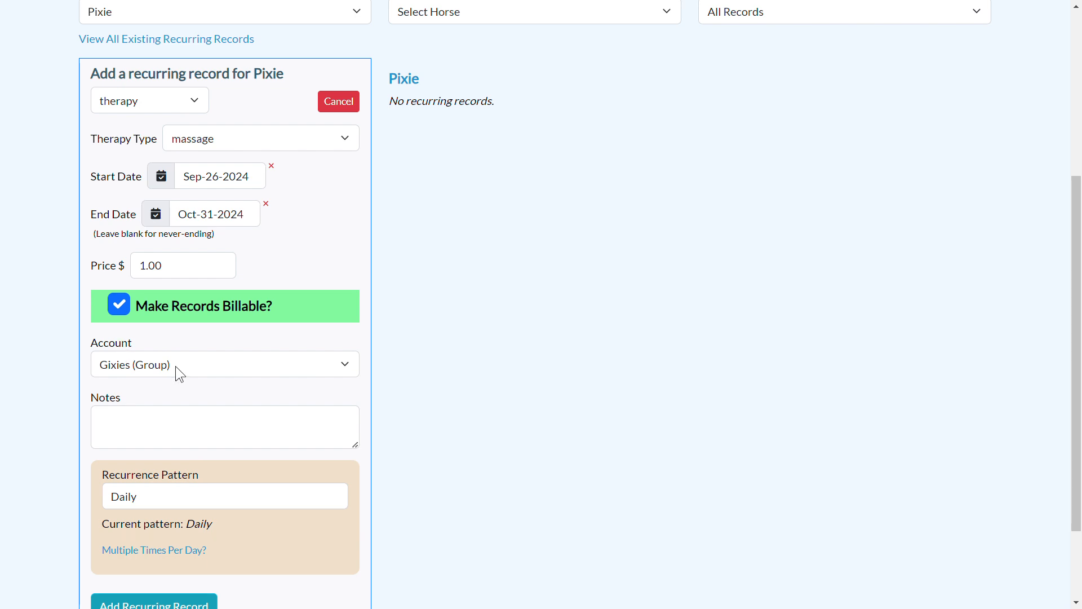
{"action": "scroll", "coordinate": [176, 370], "scroll_direction": "down", "scroll_amount": 2}
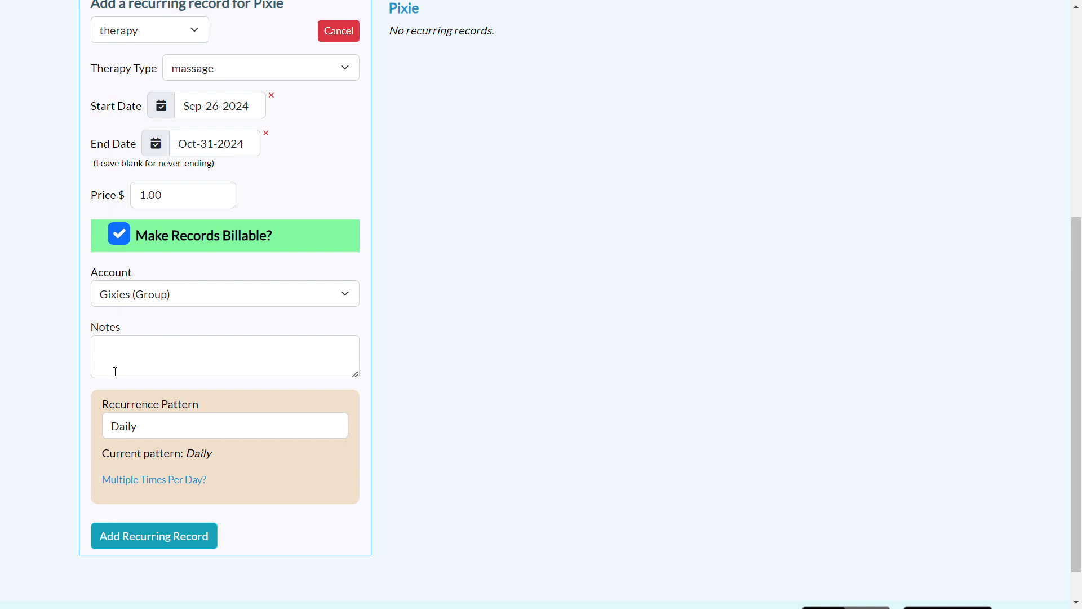
{"action": "scroll", "coordinate": [278, 369], "scroll_direction": "down", "scroll_amount": 1}
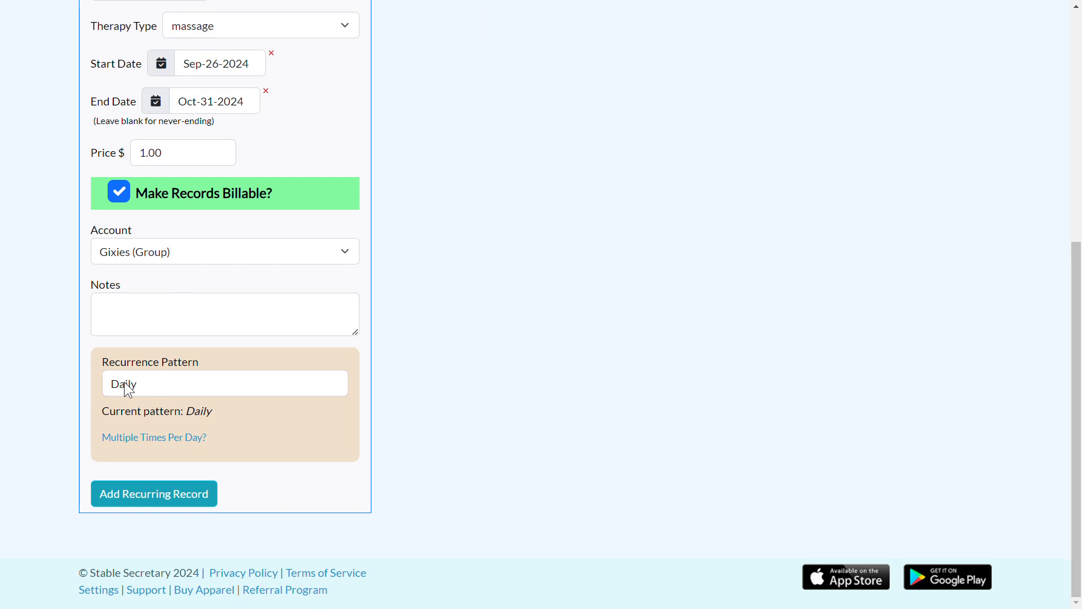
{"action": "left_click", "coordinate": [140, 391]}
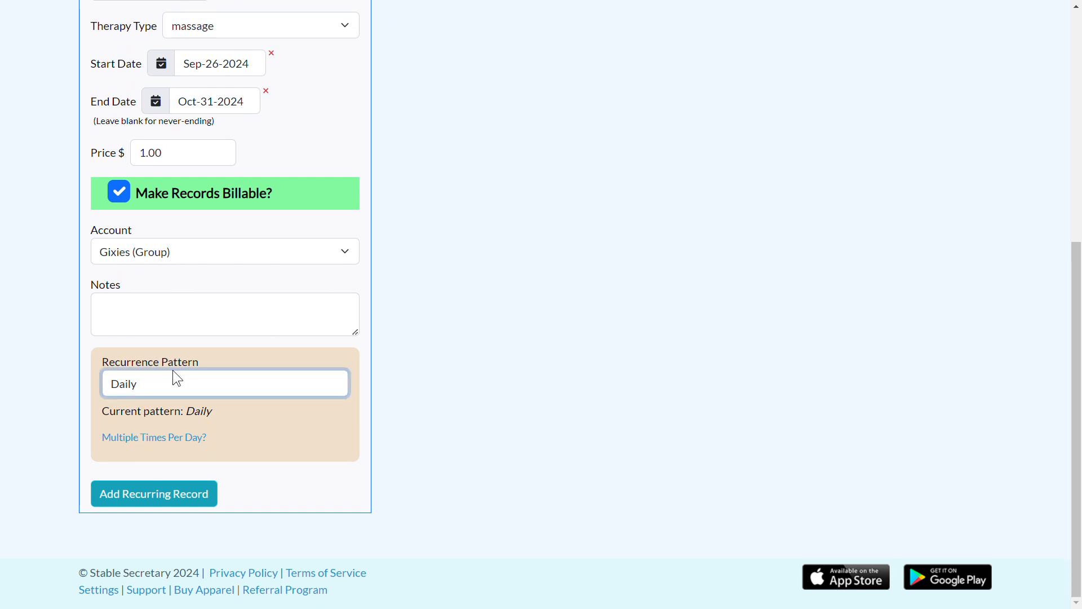
{"action": "left_click", "coordinate": [161, 439]}
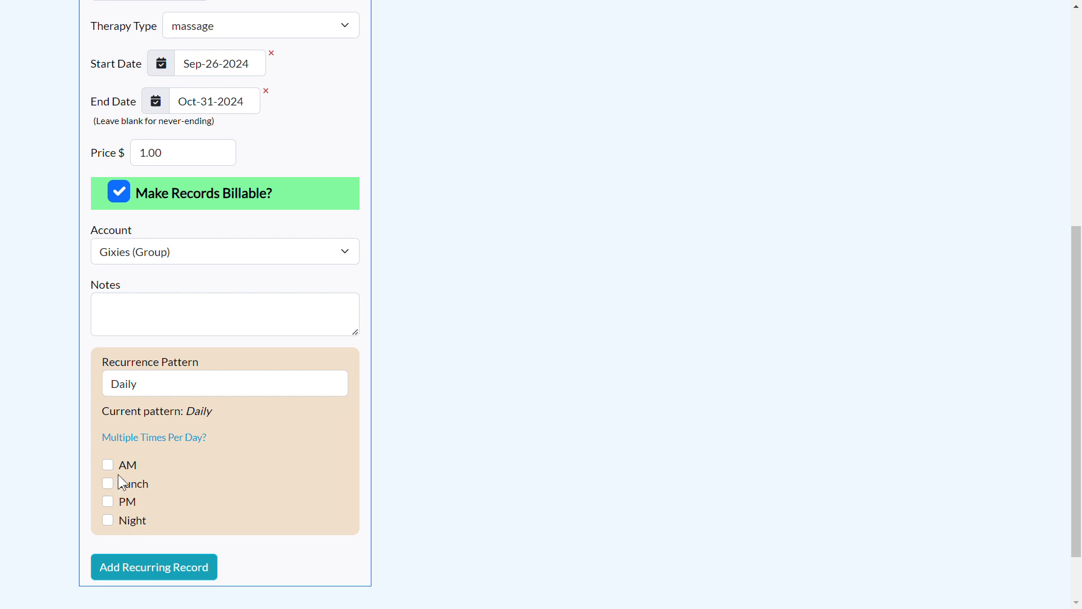
{"action": "left_click", "coordinate": [163, 381]}
{"action": "left_click", "coordinate": [168, 440]}
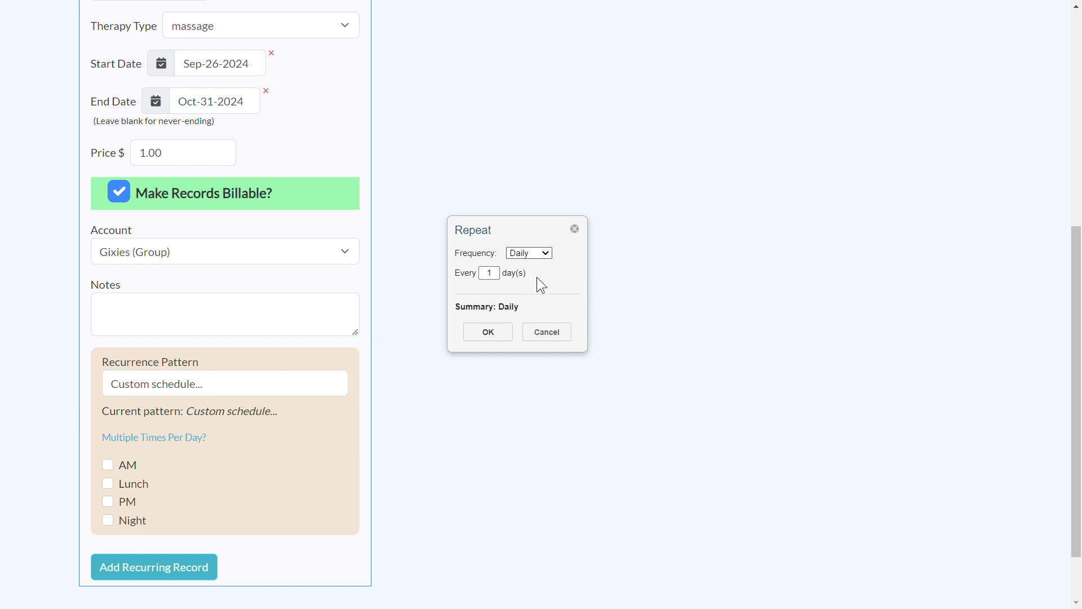
Try the weekly, monthly by day of week, and yearly frequencies in the custom repeat settings
{"action": "left_click", "coordinate": [498, 278]}
{"action": "left_click", "coordinate": [533, 251]}
{"action": "left_click", "coordinate": [539, 269]}
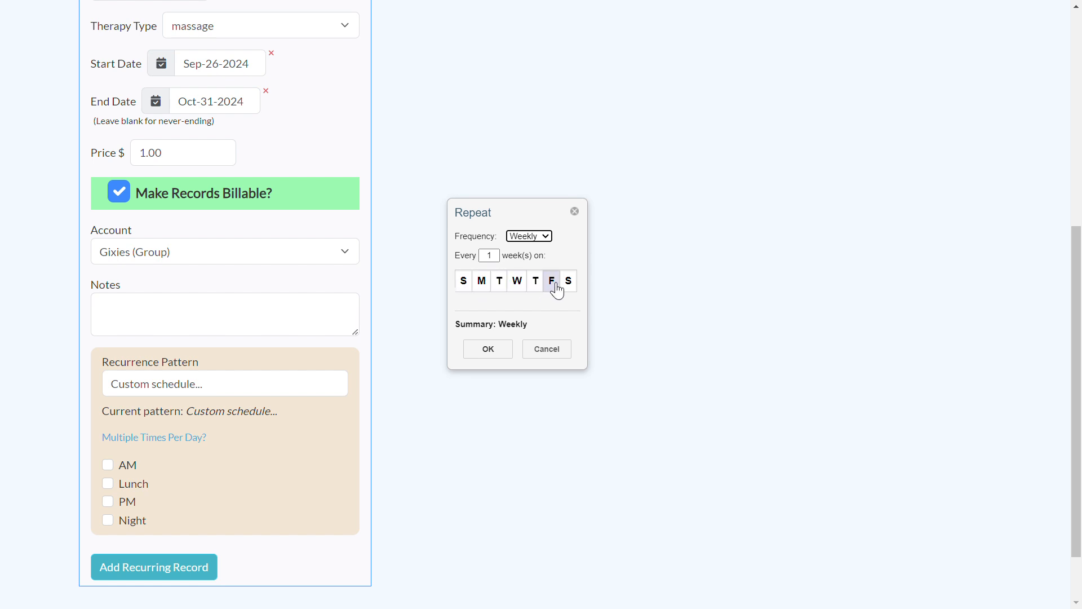
{"action": "left_click", "coordinate": [542, 237]}
{"action": "left_click", "coordinate": [545, 275]}
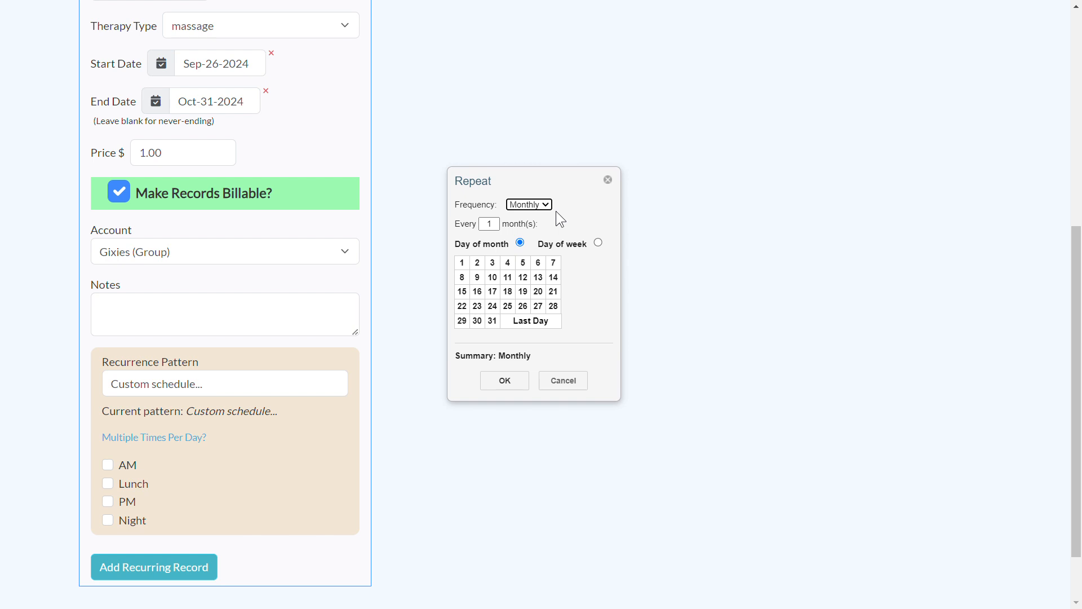
{"action": "left_click", "coordinate": [493, 226]}
{"action": "left_click", "coordinate": [598, 243]}
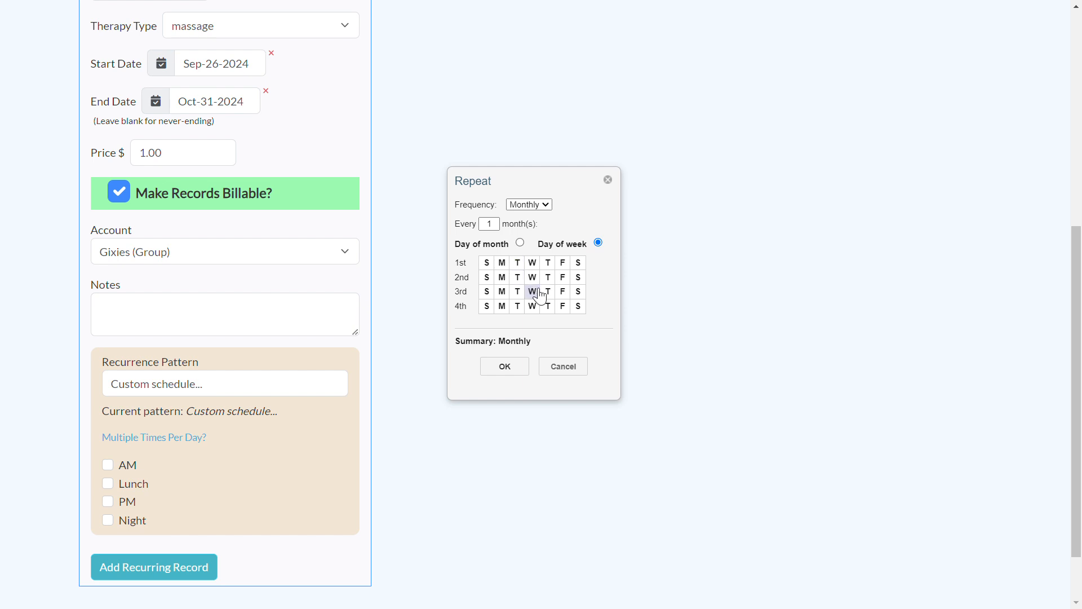
{"action": "left_click", "coordinate": [547, 203]}
{"action": "left_click", "coordinate": [533, 265]}
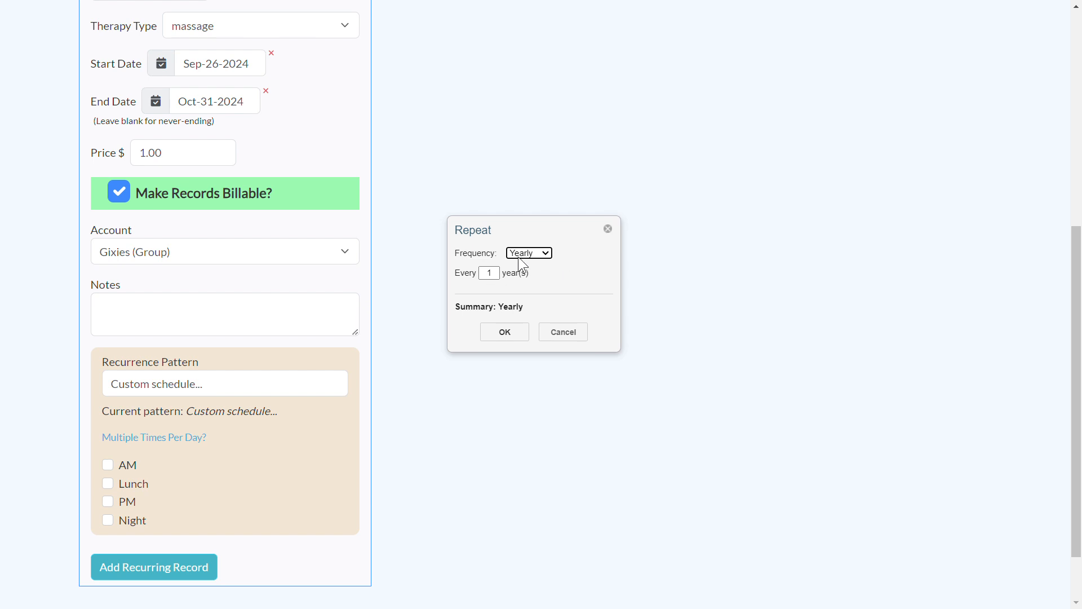
Set the custom schedule to repeat every 1 week on Thursdays and accept it
{"action": "left_click", "coordinate": [537, 250]}
{"action": "left_click", "coordinate": [533, 278]}
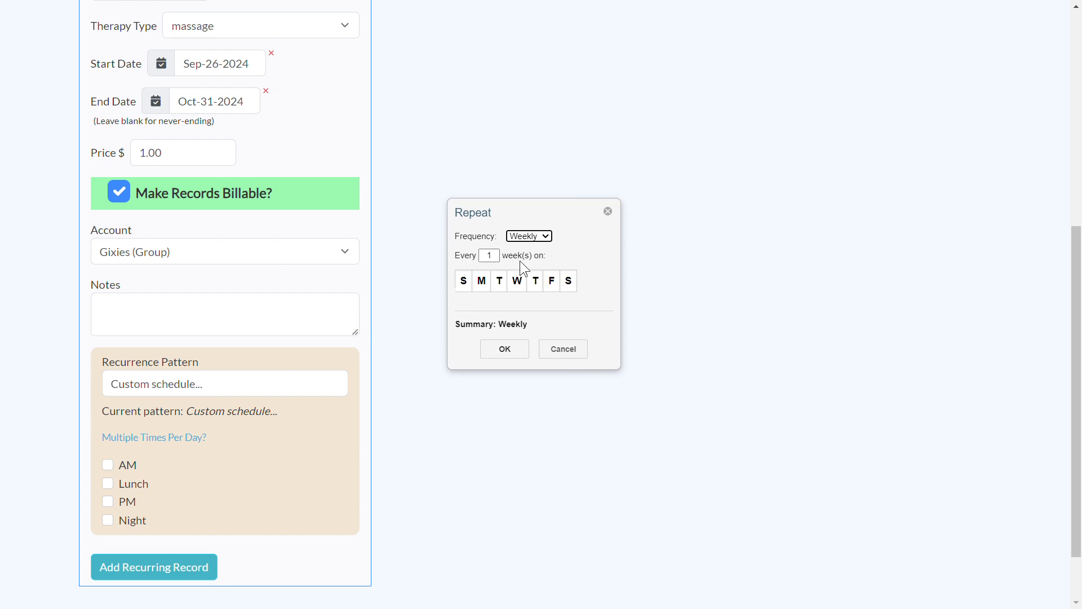
{"action": "left_click", "coordinate": [546, 284]}
{"action": "left_click", "coordinate": [521, 352]}
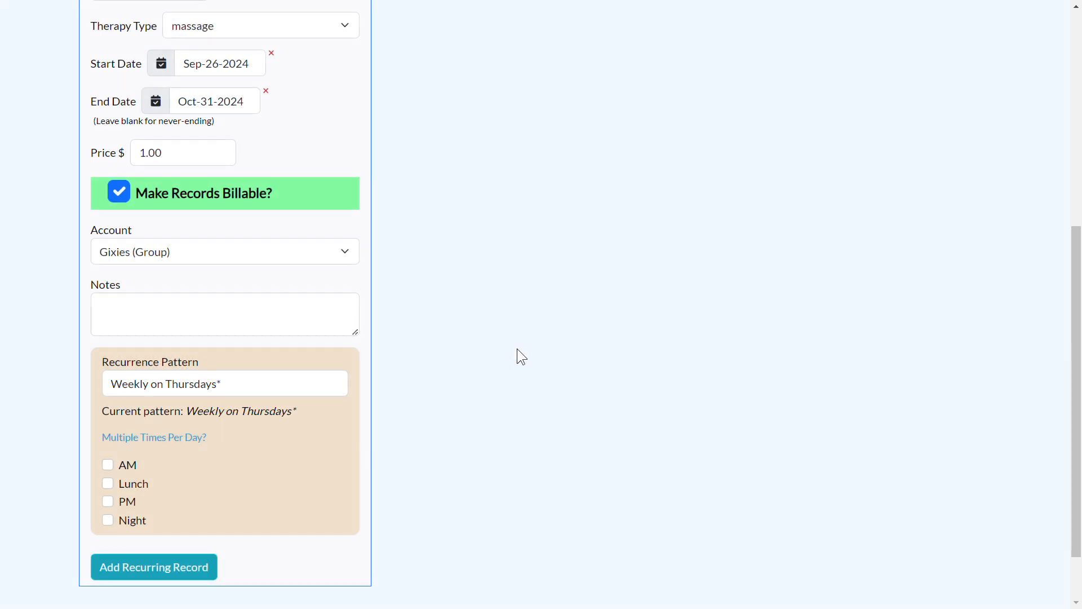
Add Pixie's recurring massage record, confirming its schedule, billable setting and back-fill
{"action": "left_click", "coordinate": [201, 563]}
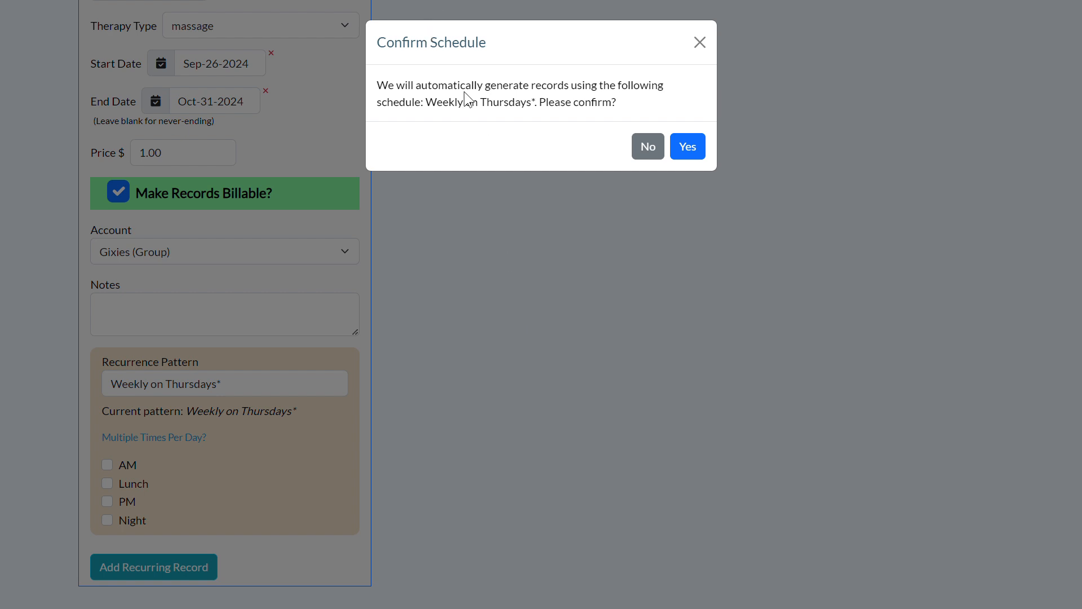
{"action": "left_click", "coordinate": [687, 147]}
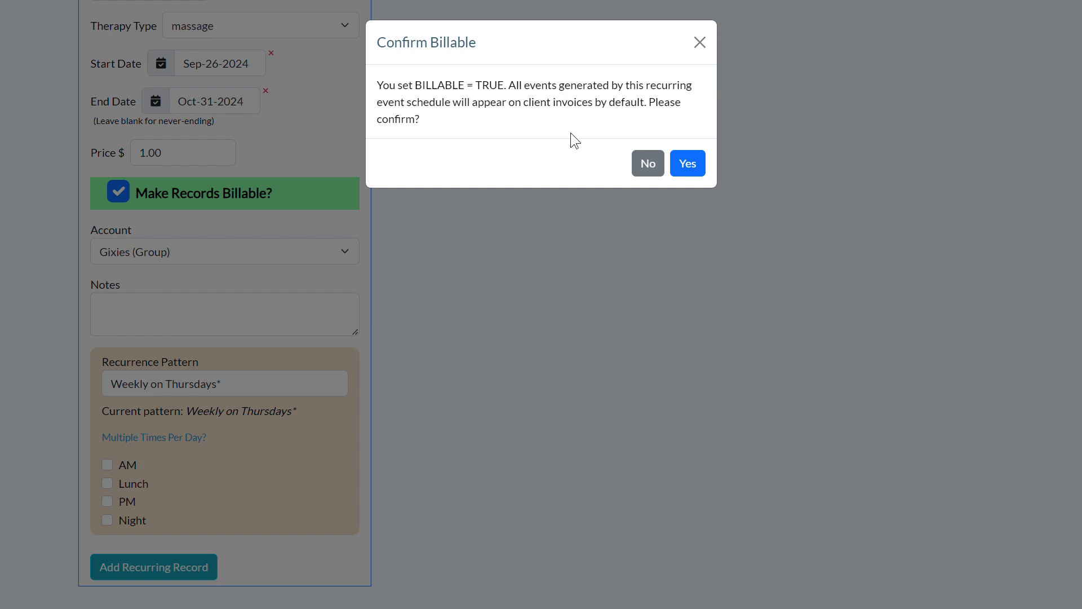
{"action": "left_click", "coordinate": [692, 163]}
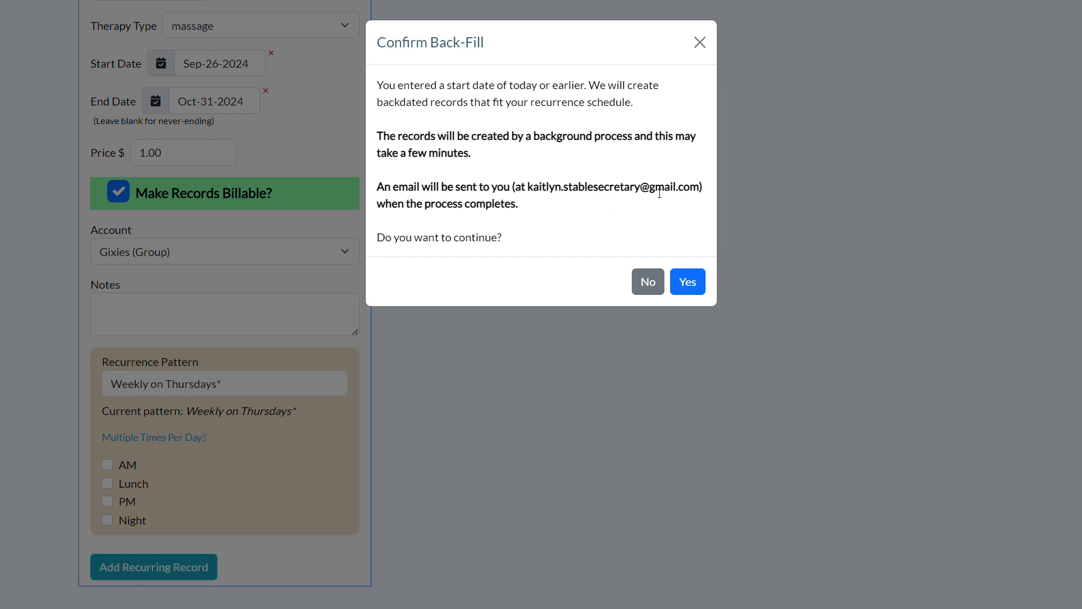
{"action": "left_click", "coordinate": [693, 282]}
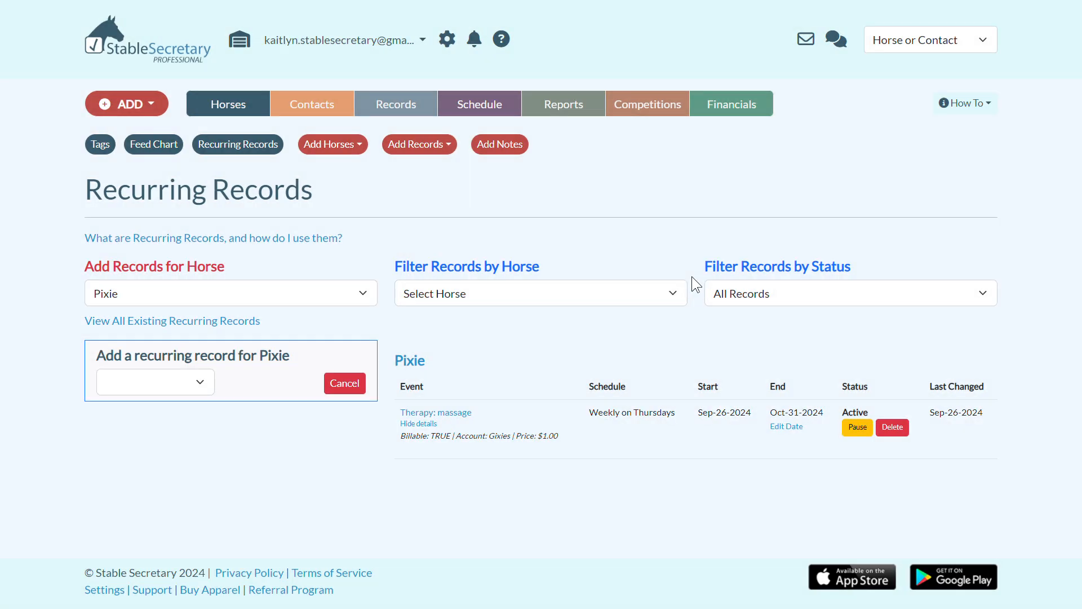